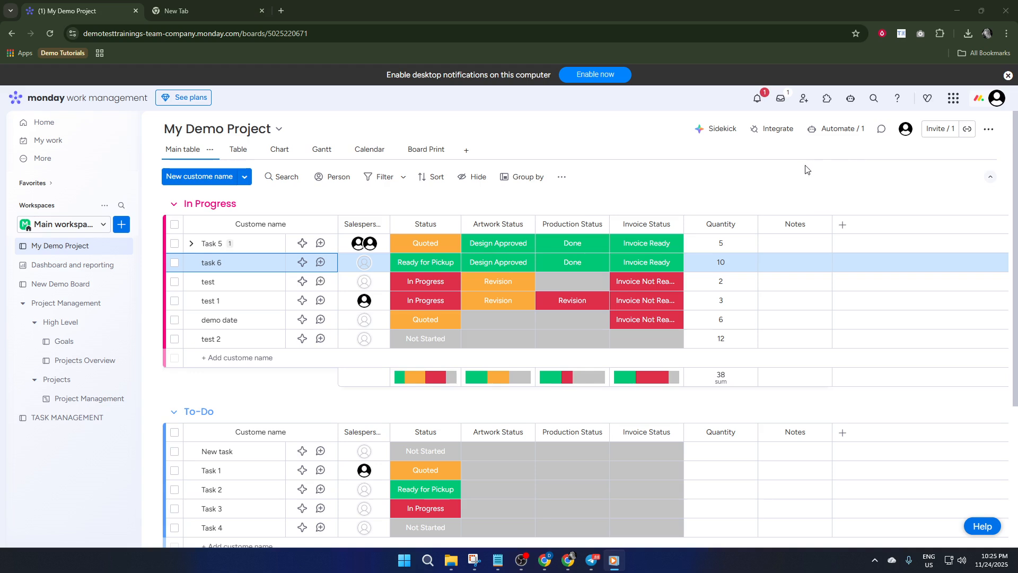
# Open the updates of Task 5 in the In Progress group
pyautogui.click(226, 246)
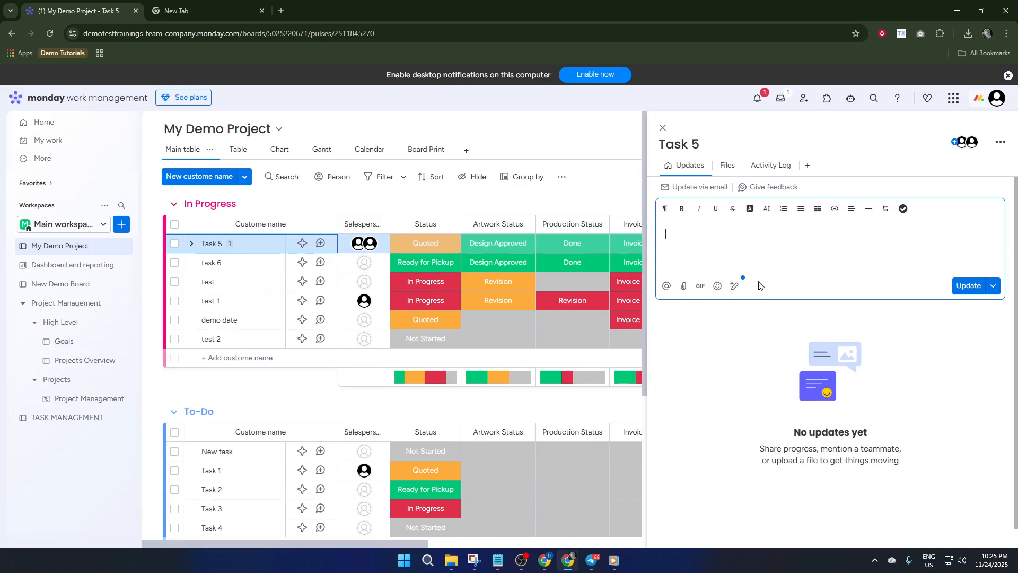
pyautogui.click(904, 209)
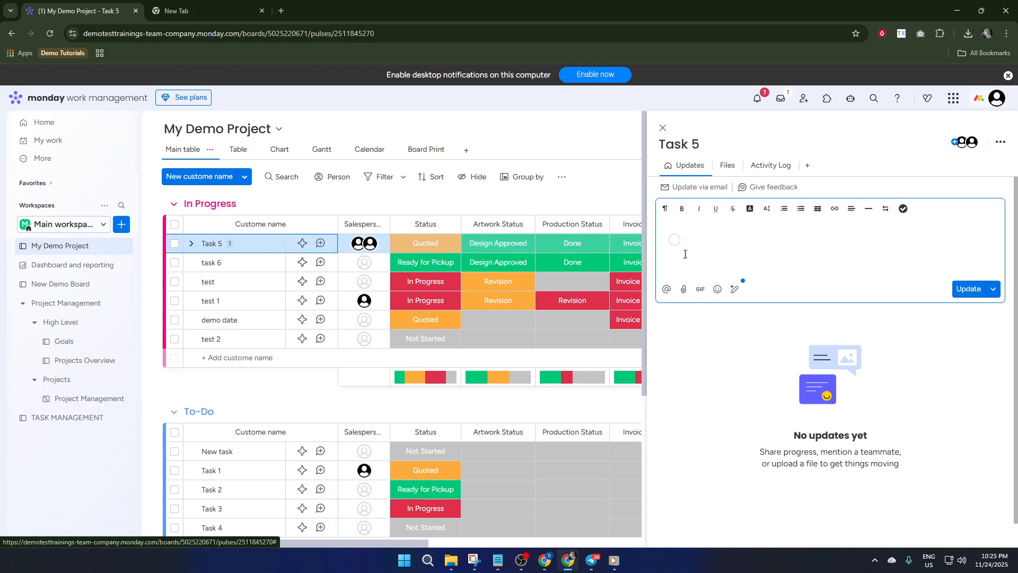
pyautogui.click(902, 211)
pyautogui.click(681, 241)
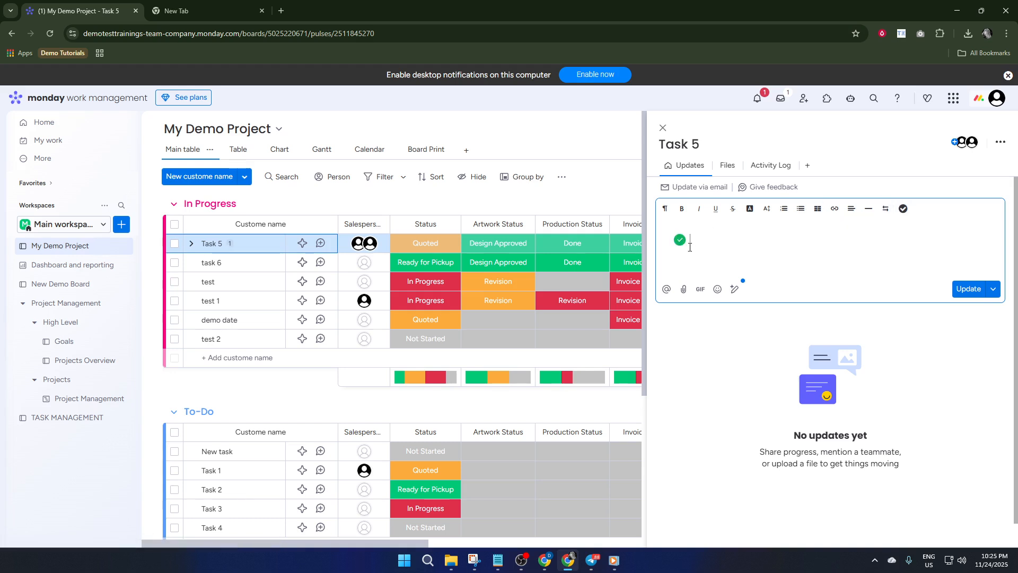
pyautogui.press('BackSpace')
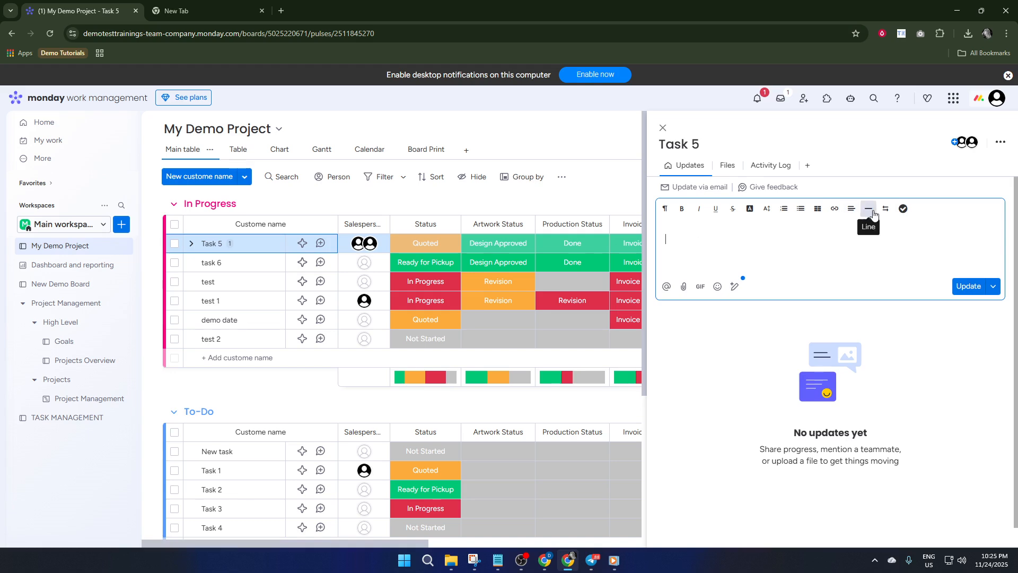
# Write a checklist with the items Task 1, Task 2 and Task 3 in a new update for Task 5
pyautogui.click(901, 210)
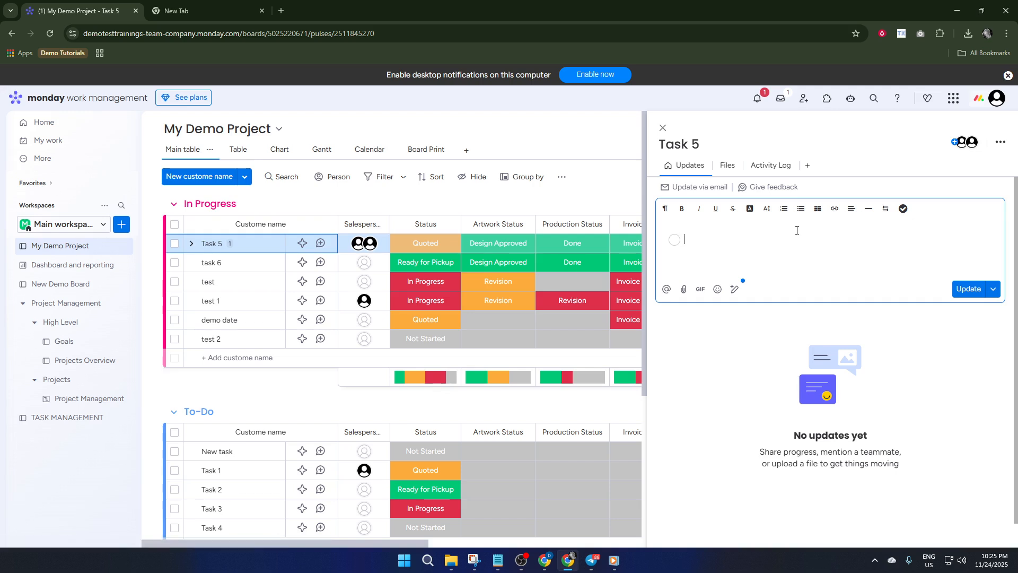
pyautogui.write('Task 1')
pyautogui.press('Return')
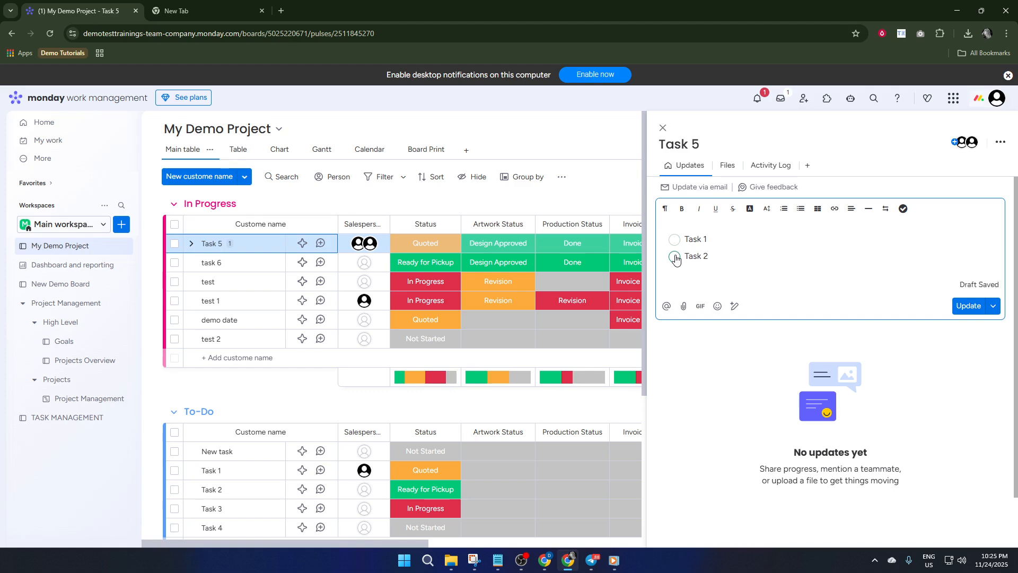
pyautogui.press('Return')
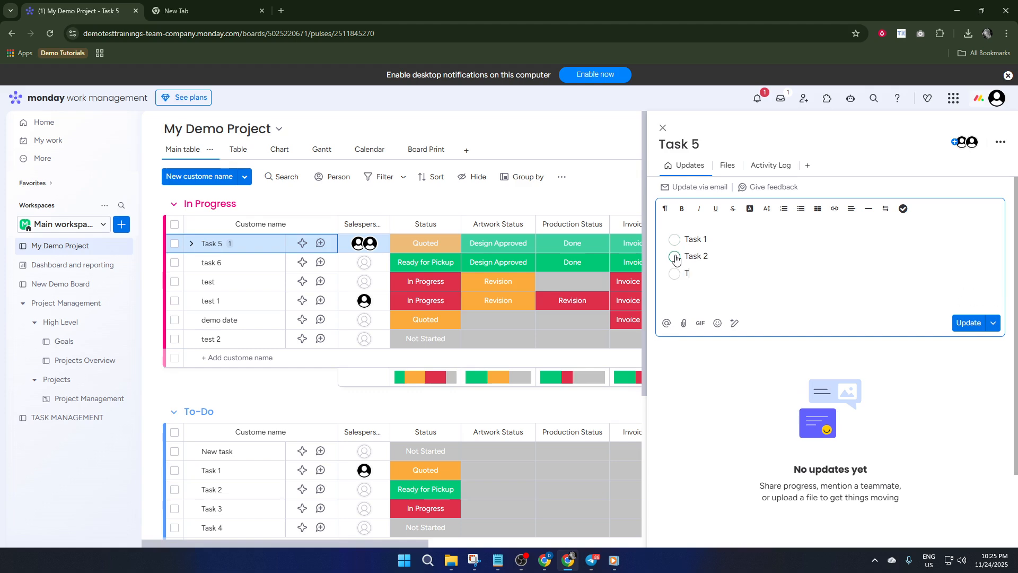
pyautogui.write('Task 3')
# Mark all three checklist items as done and post the update
pyautogui.click(672, 243)
pyautogui.click(674, 257)
pyautogui.click(676, 274)
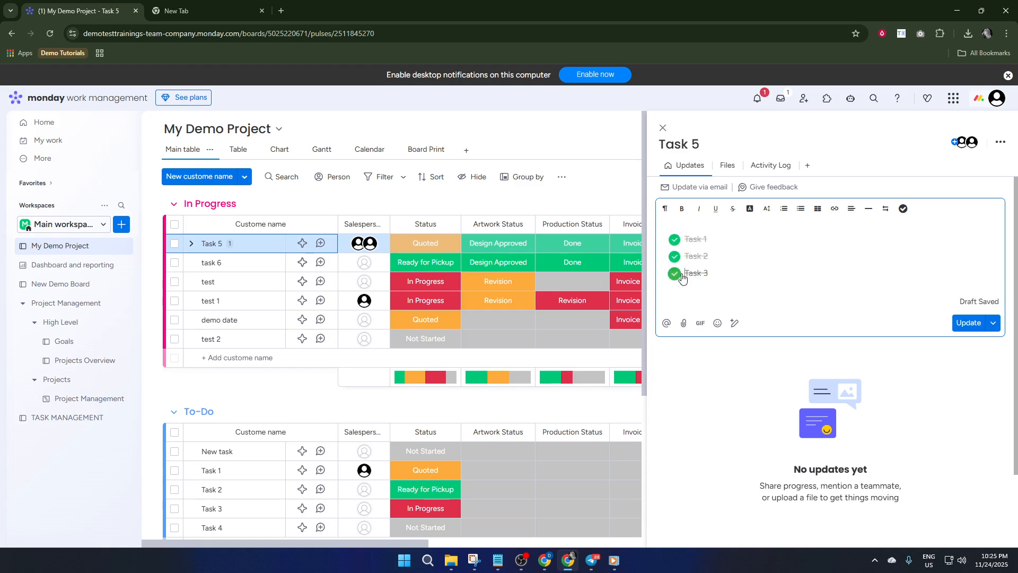
pyautogui.click(969, 323)
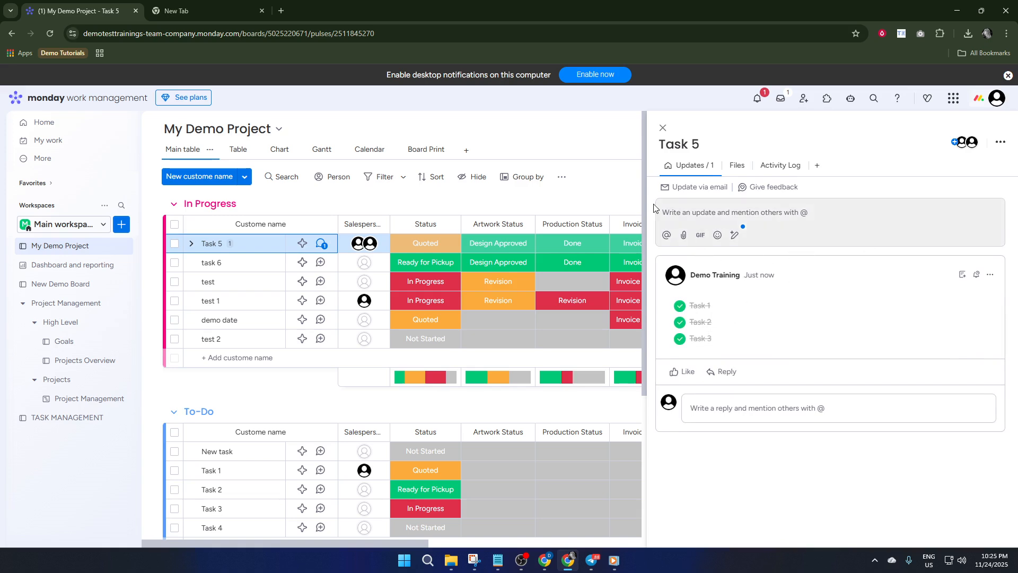
# Uncheck all three items of the posted checklist and check them again
pyautogui.click(680, 306)
pyautogui.click(679, 323)
pyautogui.click(680, 340)
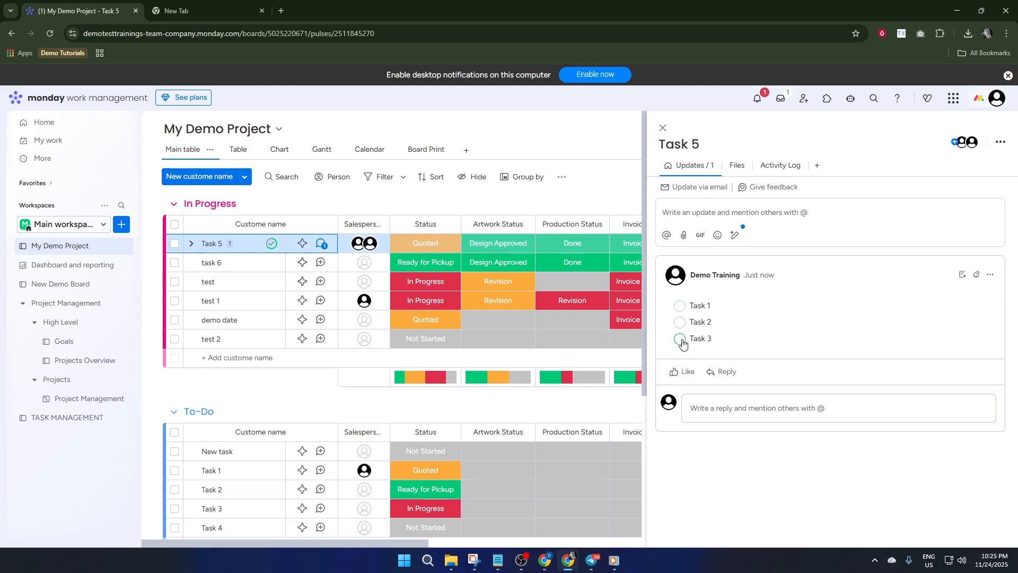
pyautogui.click(680, 339)
pyautogui.click(681, 320)
pyautogui.click(680, 306)
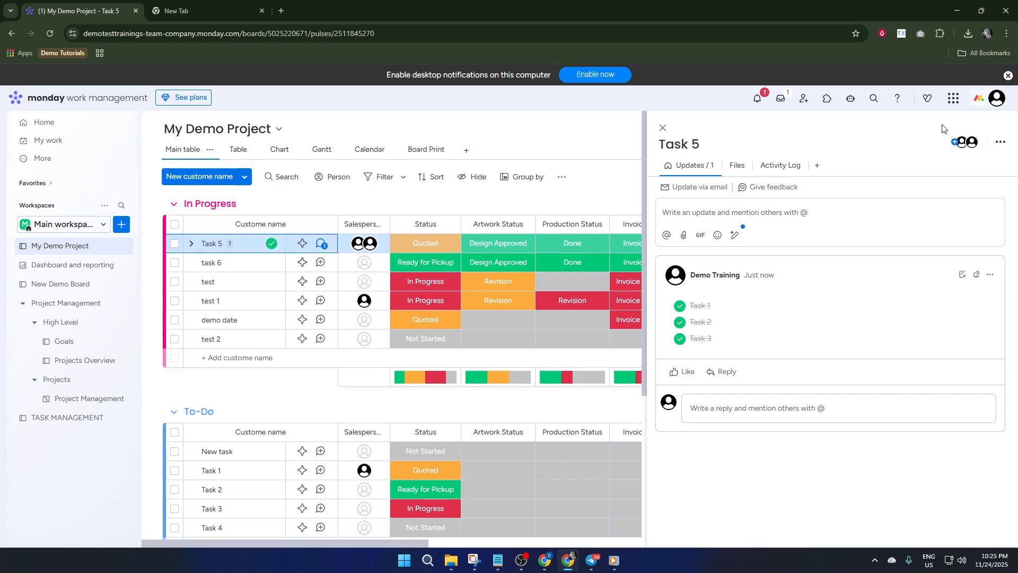
# Return to the board, view Task 5's posted checklist once more and close its updates
pyautogui.click(663, 129)
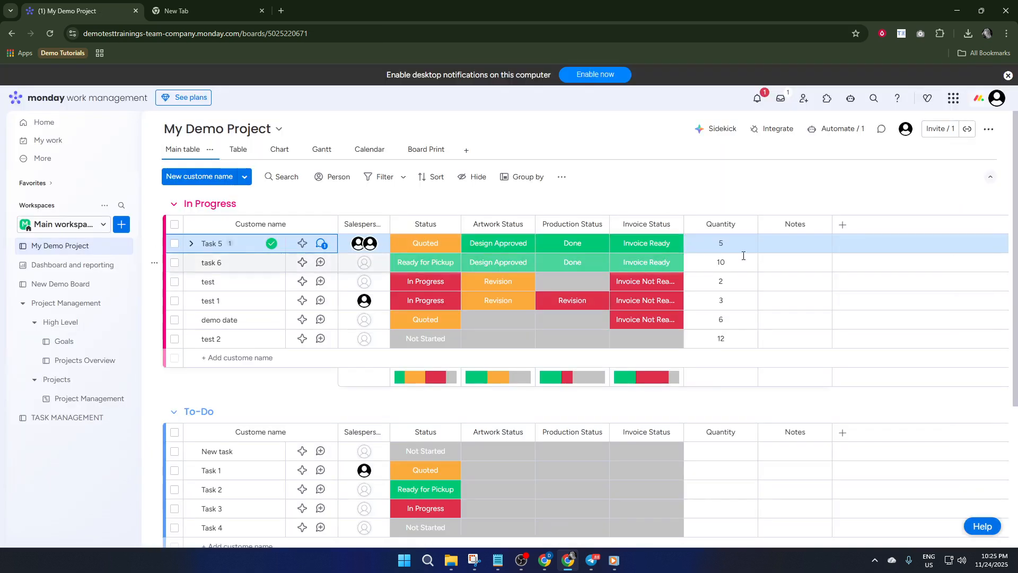
pyautogui.click(321, 245)
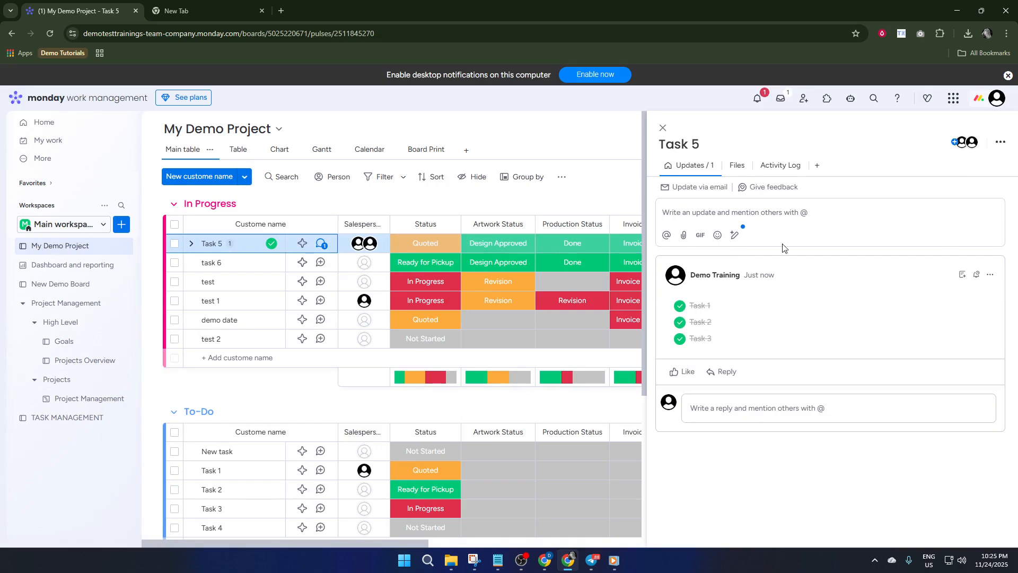
pyautogui.click(662, 128)
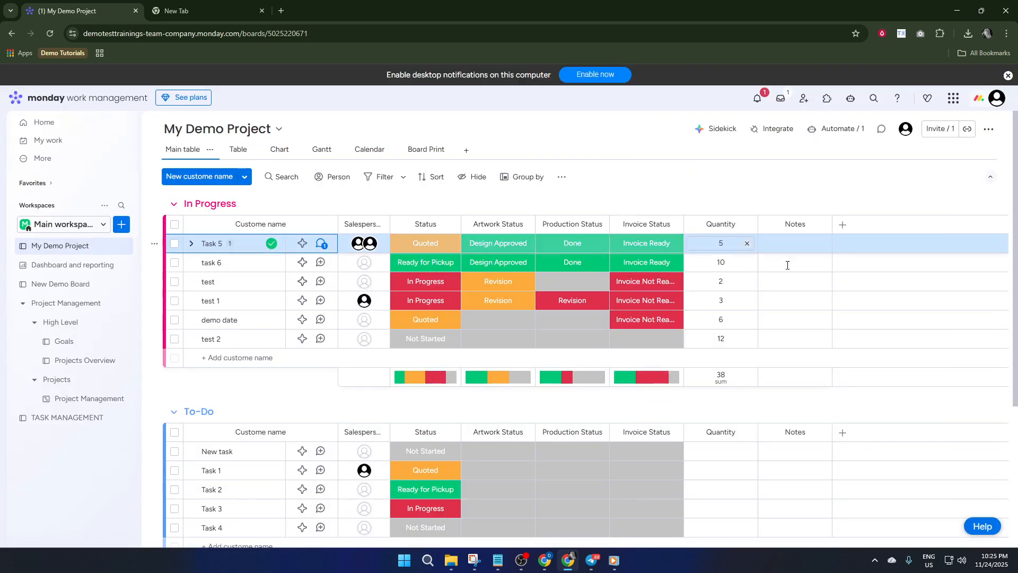
# Find the Checkbox column type by searching for "check" and add it after the Notes column
pyautogui.click(843, 227)
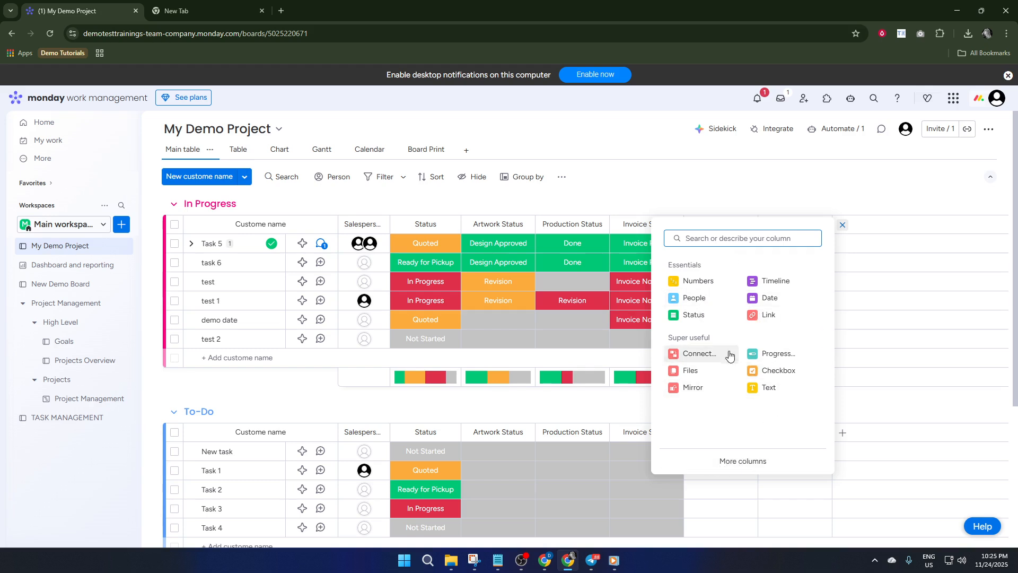
pyautogui.write('check')
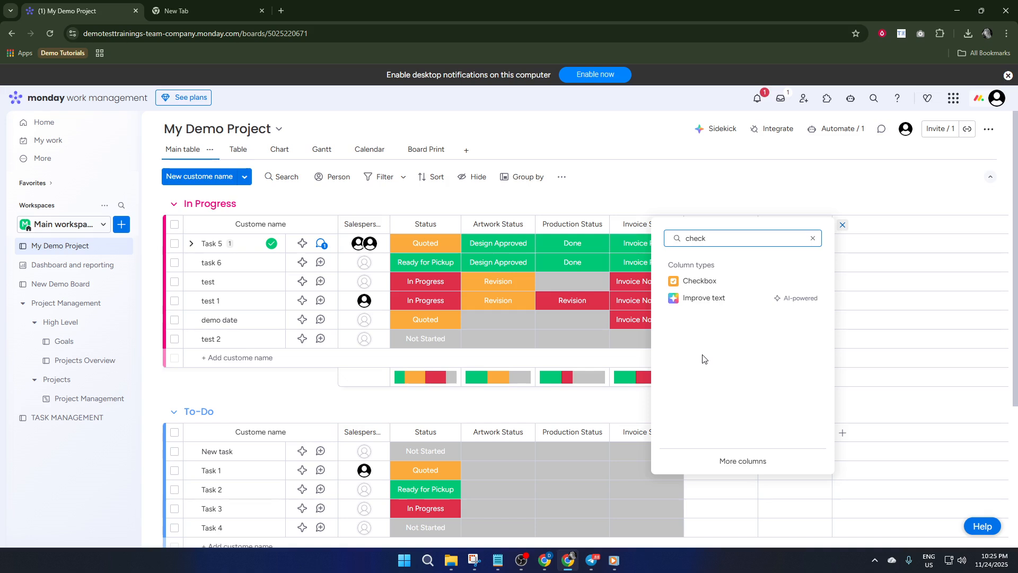
pyautogui.click(717, 287)
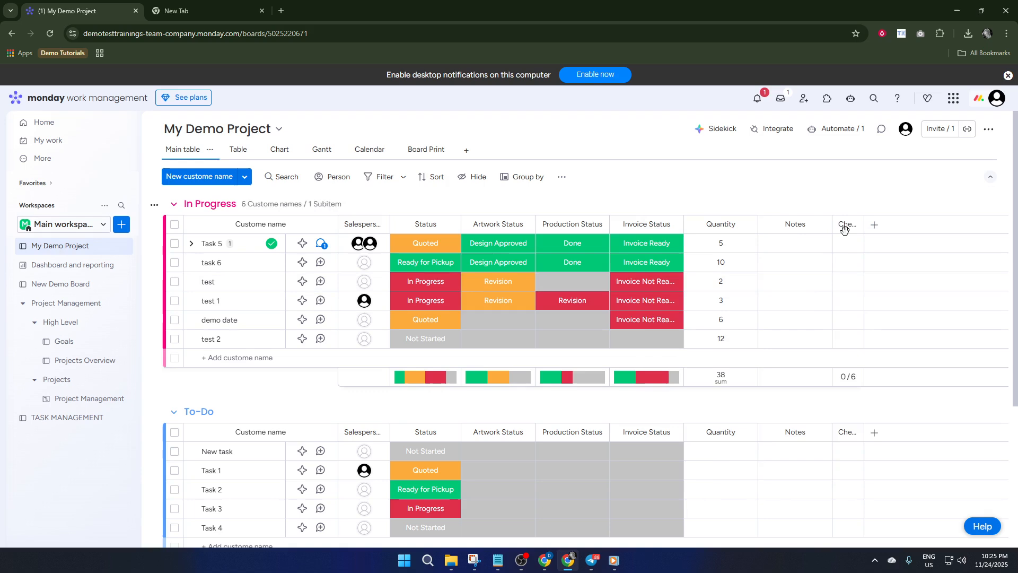
# Tick the Checkbox column for all six items in the In Progress group, from Task 5 through test 2
pyautogui.click(849, 247)
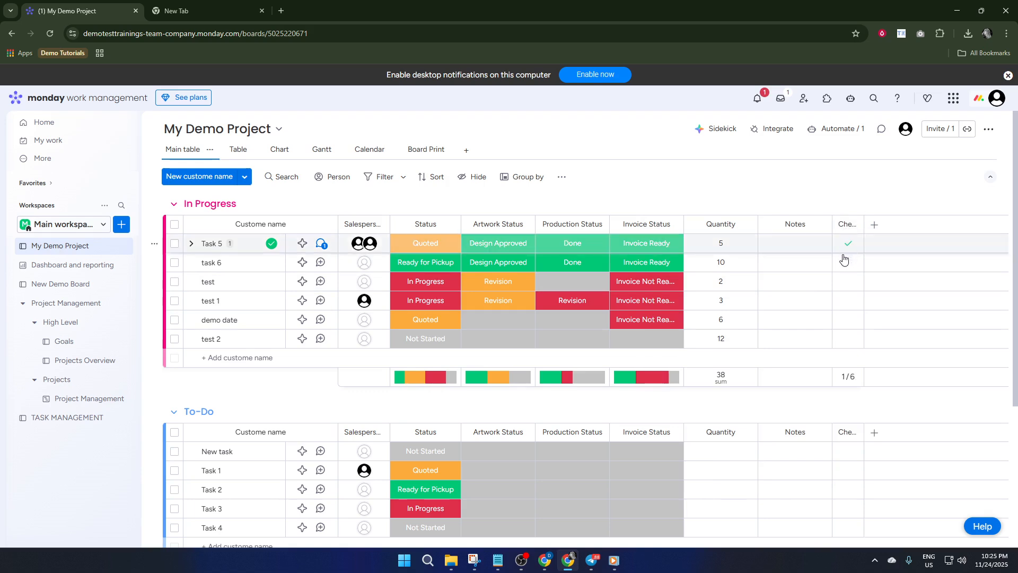
pyautogui.click(849, 267)
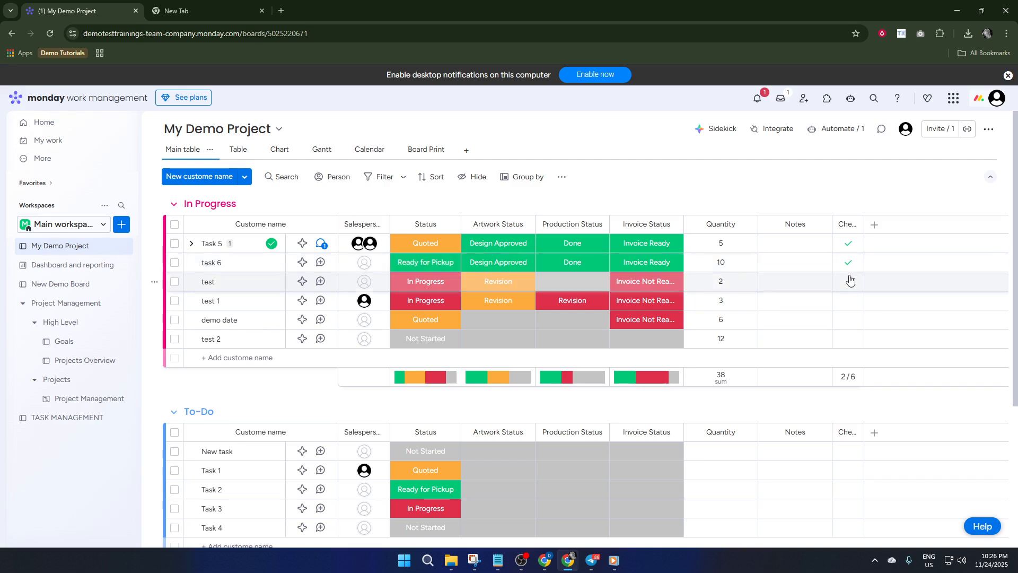
pyautogui.click(852, 225)
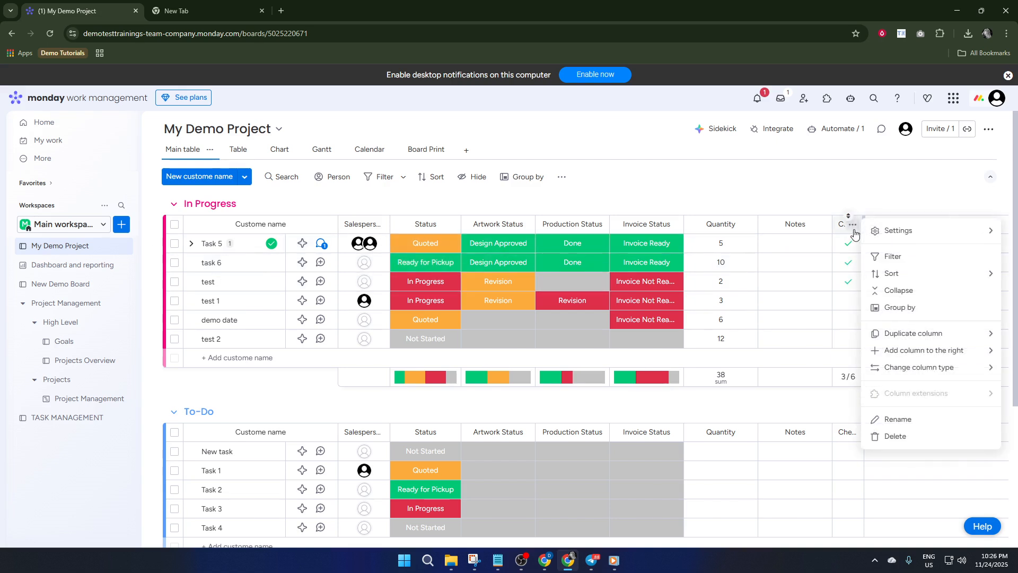
pyautogui.moveTo(927, 236)
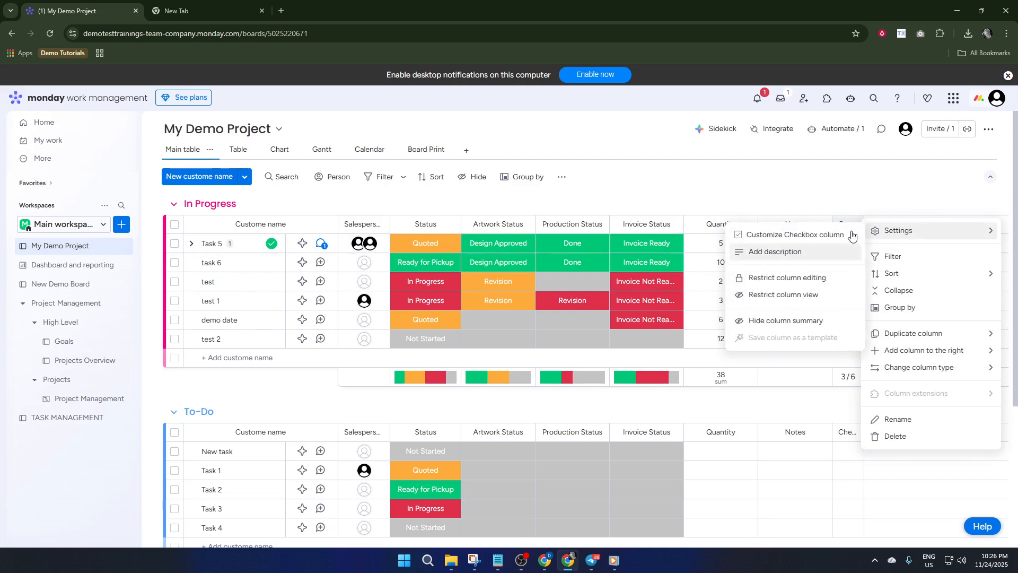
pyautogui.click(846, 201)
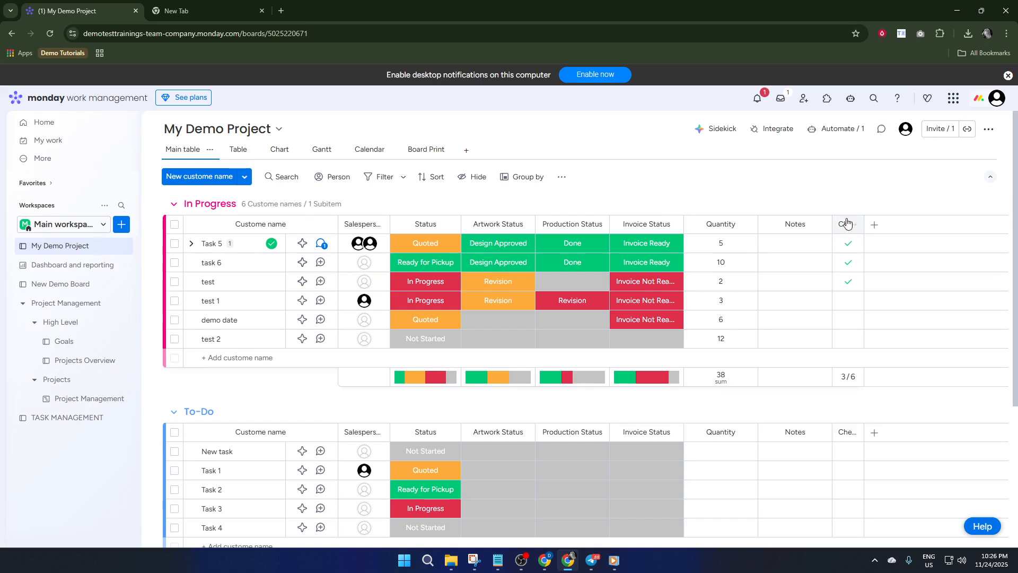
pyautogui.click(848, 300)
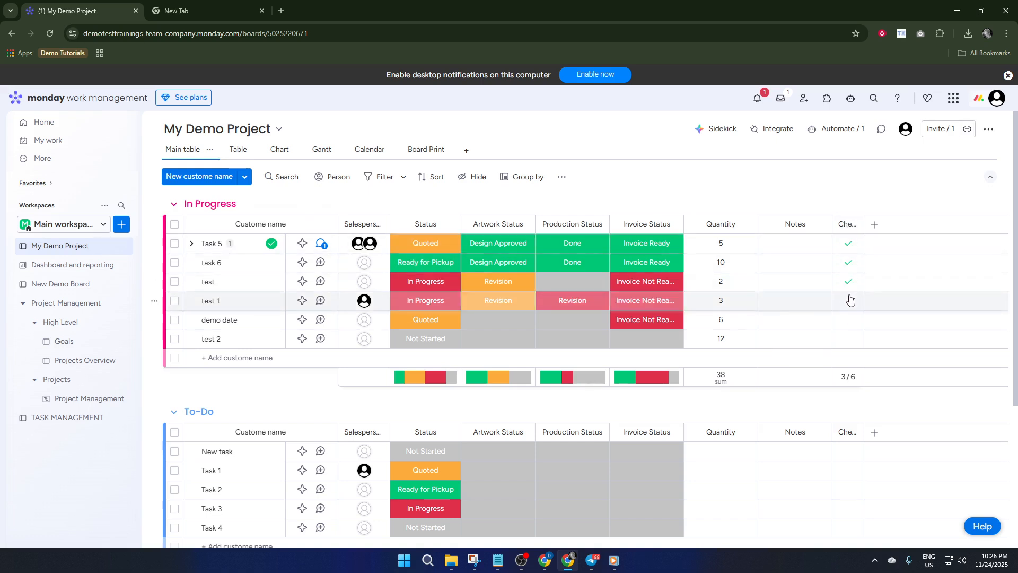
pyautogui.click(849, 340)
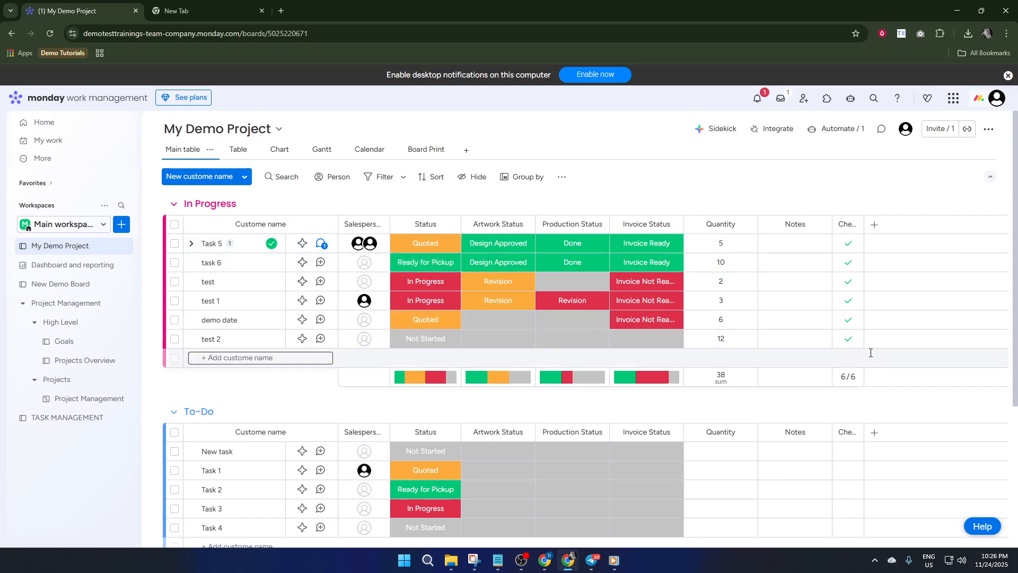
# Customize the Checkbox column's color, trying orange, grey, purple and blue before settling on dark green
pyautogui.click(852, 225)
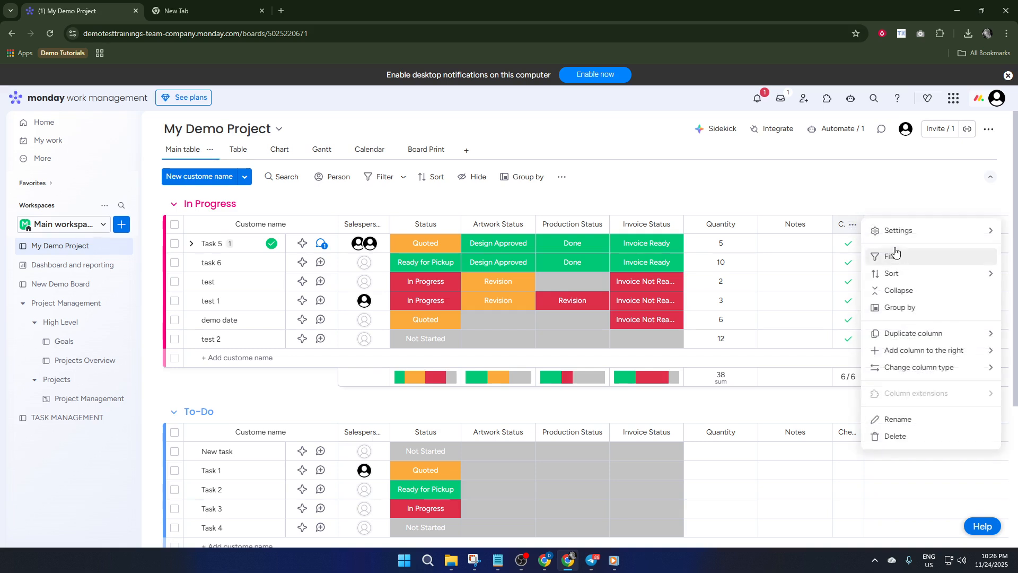
pyautogui.moveTo(919, 238)
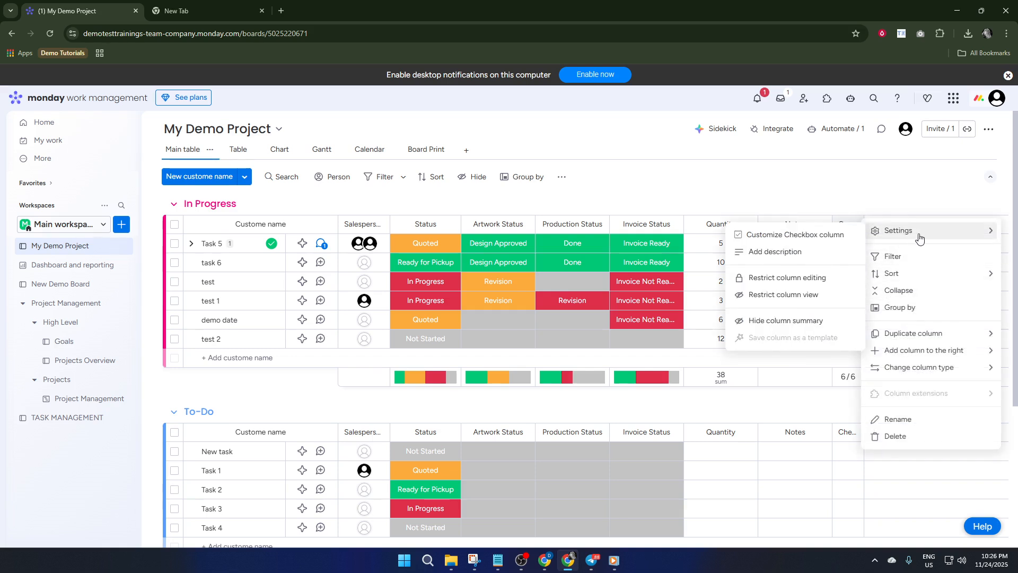
pyautogui.click(797, 237)
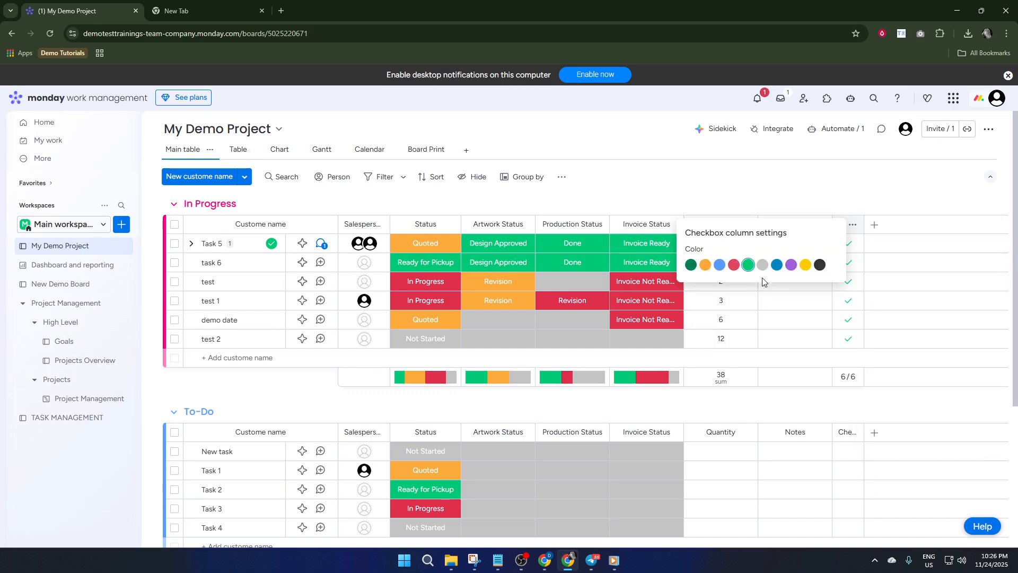
pyautogui.click(705, 265)
pyautogui.click(762, 265)
pyautogui.click(790, 265)
pyautogui.click(719, 265)
pyautogui.click(691, 264)
pyautogui.click(895, 241)
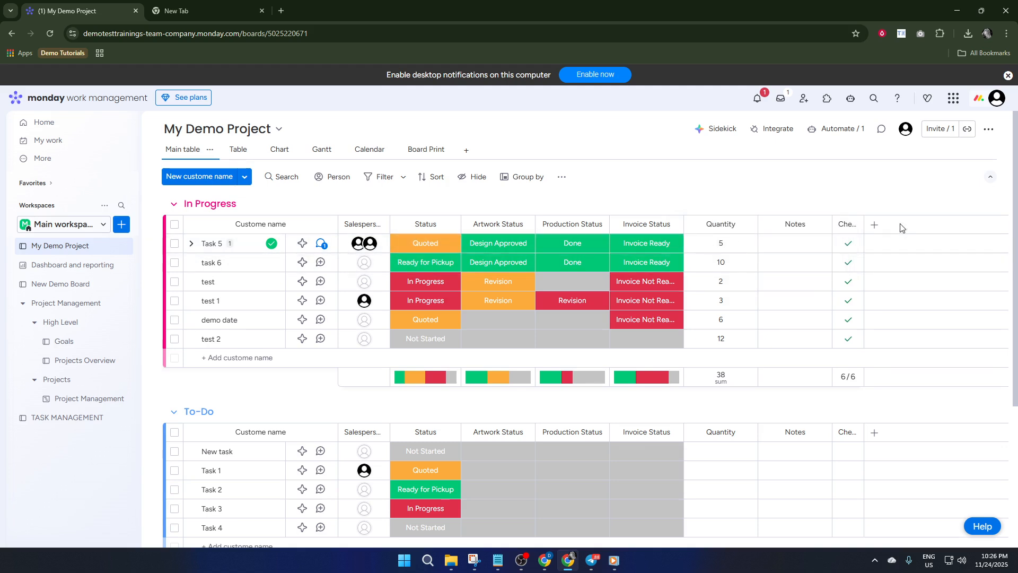